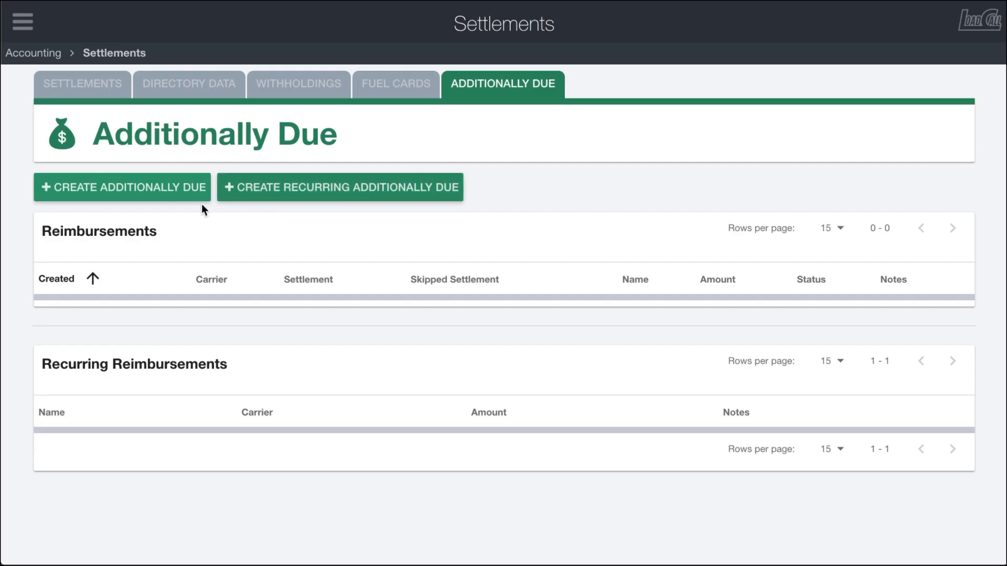
Step: Start a new one-time Additionally Due entry and set its carrier to SPADES TRANSPORTATION LLC
{"action": "left_click", "coordinate": [105, 195]}
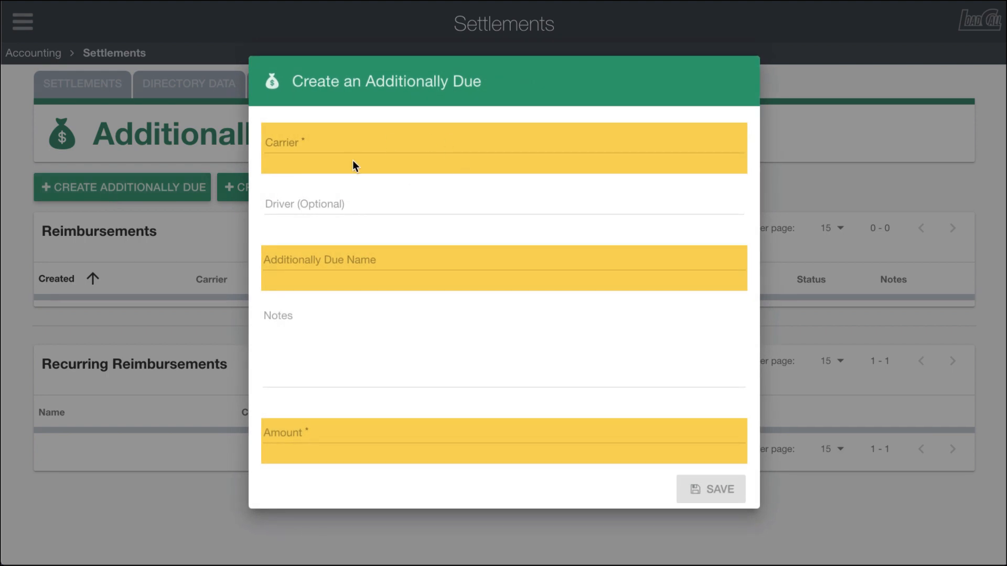
{"action": "left_click", "coordinate": [341, 153]}
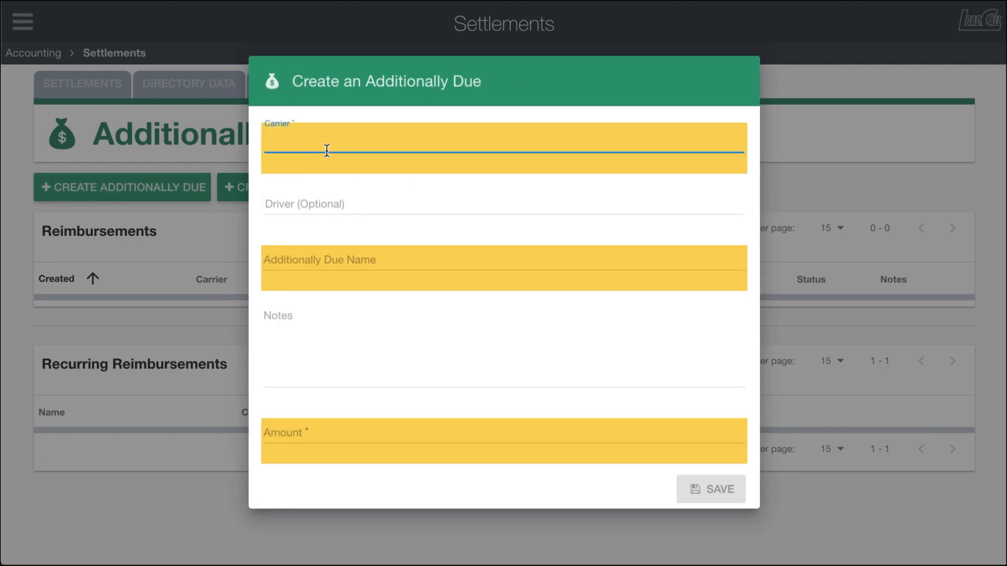
{"action": "scroll", "coordinate": [355, 308], "scroll_direction": "down", "scroll_amount": 1}
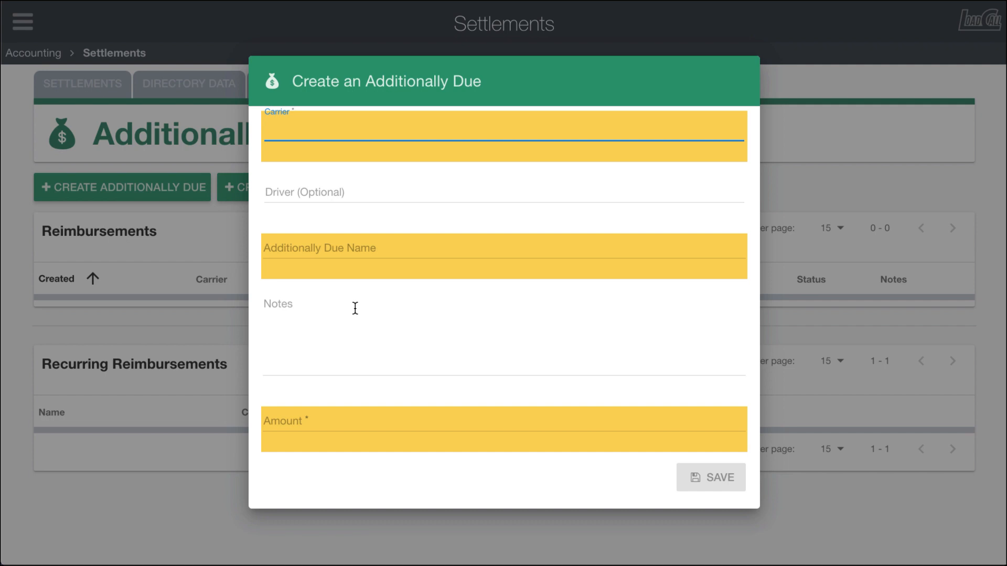
{"action": "scroll", "coordinate": [355, 309], "scroll_direction": "up", "scroll_amount": 1}
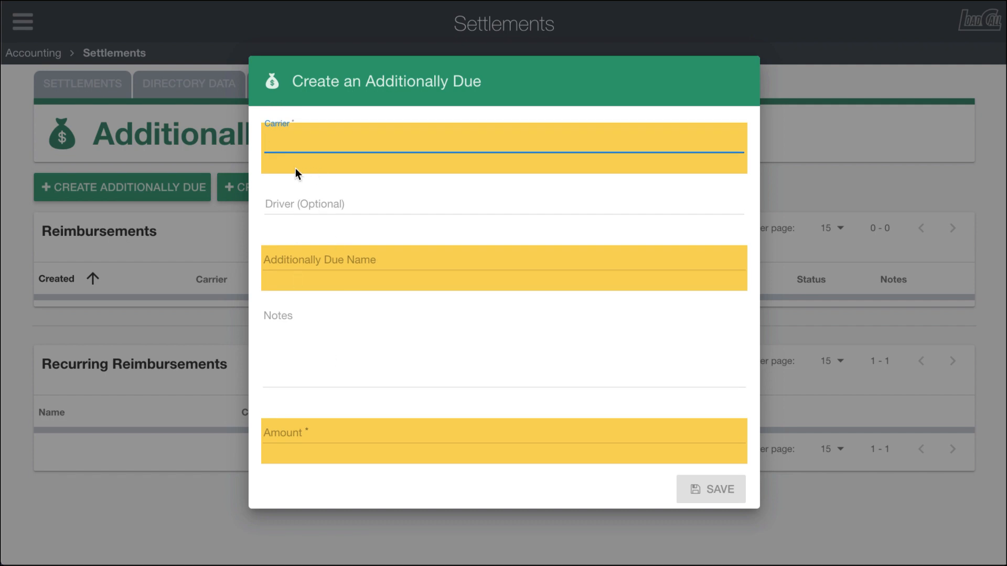
{"action": "type", "text": "spa"}
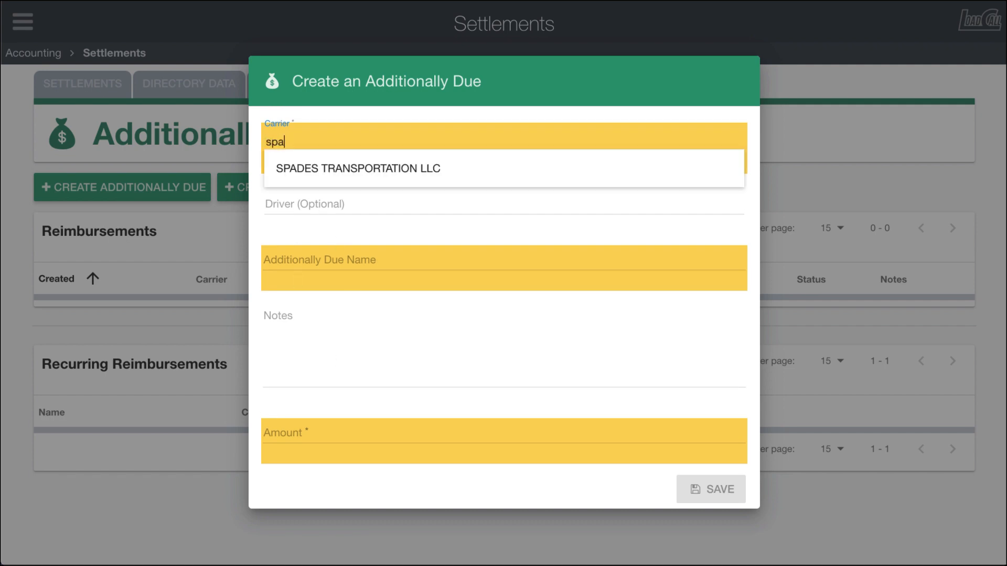
{"action": "left_click", "coordinate": [306, 165]}
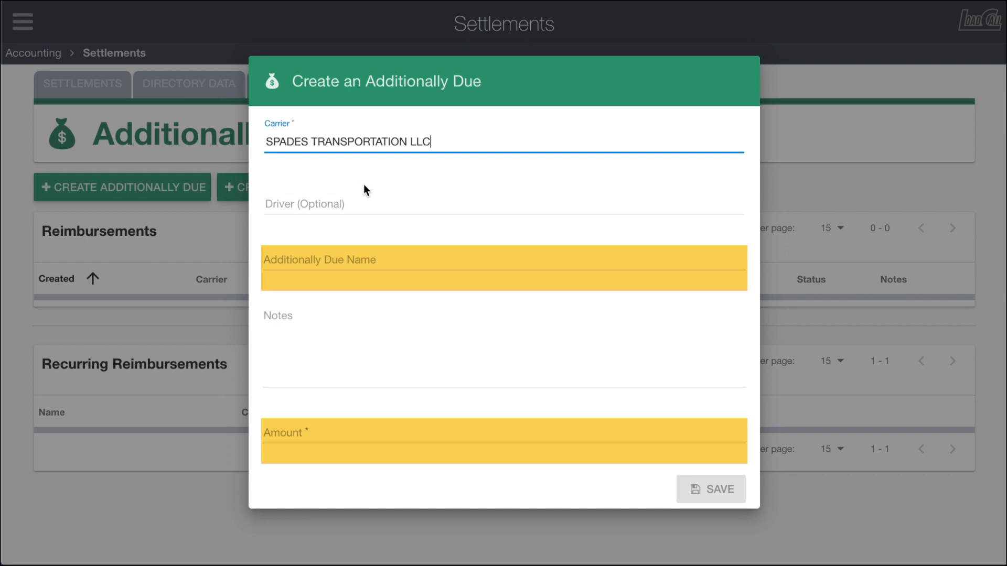
Step: Name the Additionally Due entry "Bonus" and add the note "high safety scores"
{"action": "left_click", "coordinate": [317, 262]}
{"action": "type", "text": "Bon"}
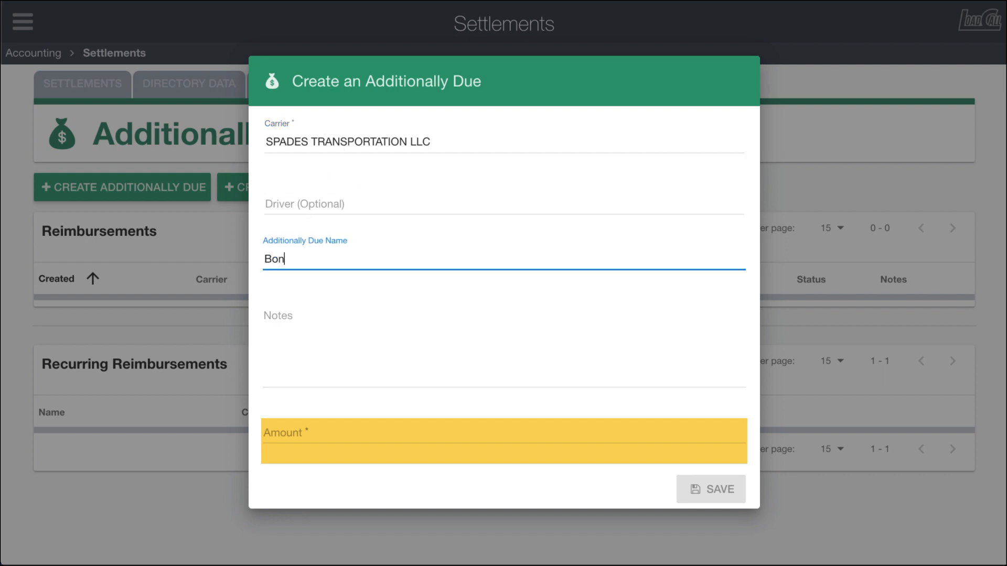
{"action": "type", "text": "us"}
{"action": "left_click", "coordinate": [329, 332]}
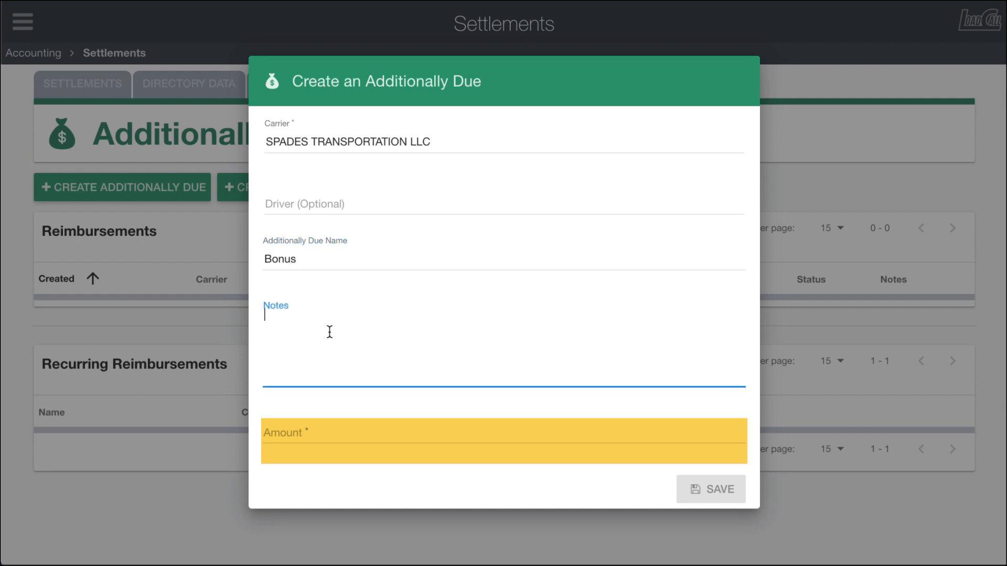
{"action": "type", "text": "s"}
{"action": "key", "text": "BackSpace"}
{"action": "type", "text": "high safety scores"}
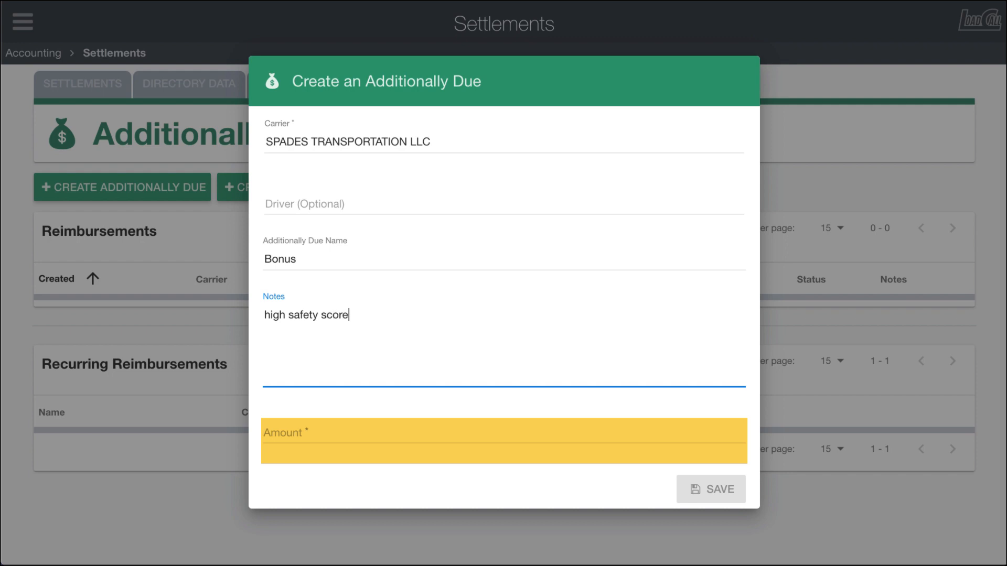
Step: Set the bonus amount to 250 and save the Additionally Due entry
{"action": "left_click", "coordinate": [302, 427]}
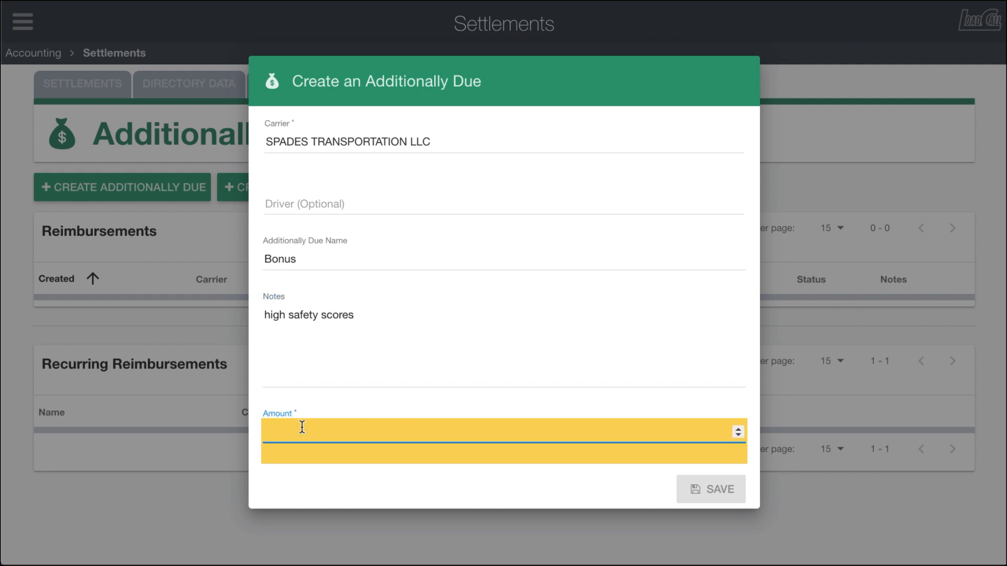
{"action": "type", "text": "250"}
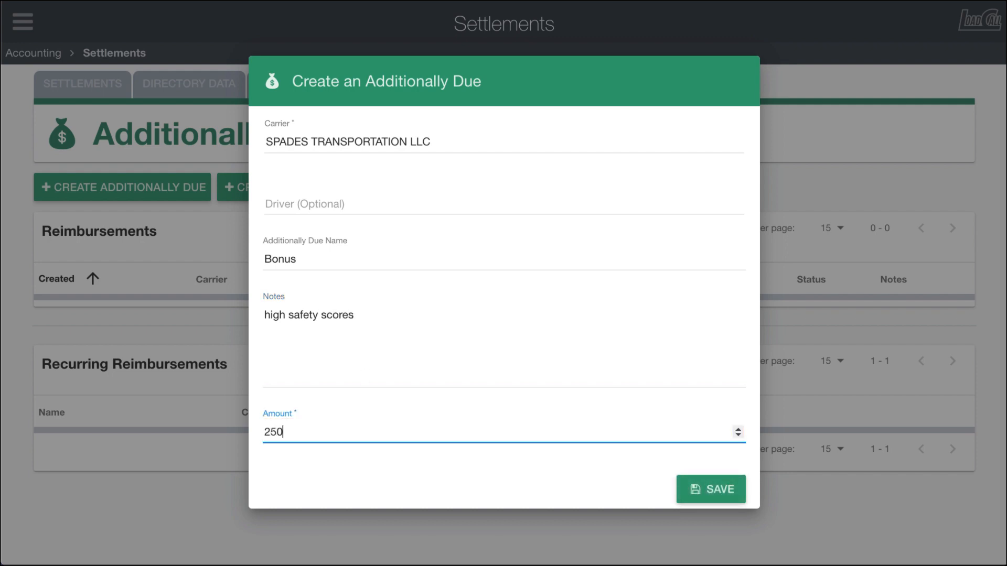
{"action": "left_click", "coordinate": [696, 490]}
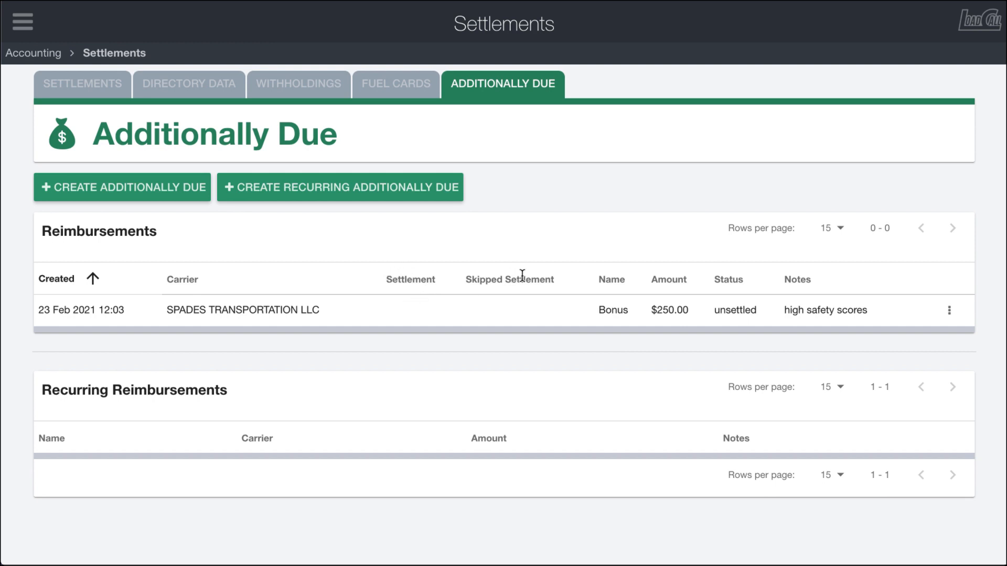
Step: Examine the Bonus reimbursement's edit form and the actions available for it, leaving the entry as it is
{"action": "left_click", "coordinate": [949, 310]}
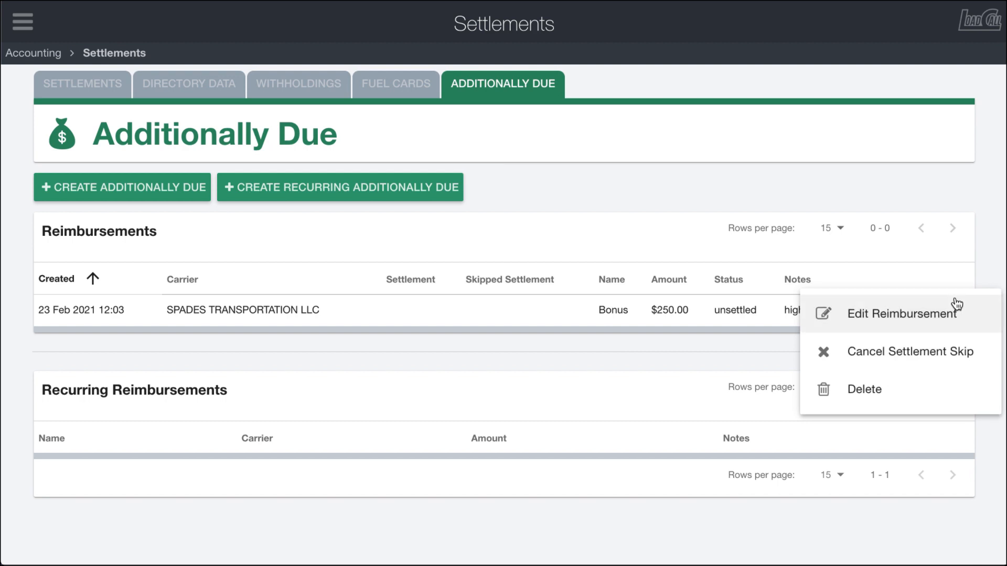
{"action": "left_click", "coordinate": [861, 317]}
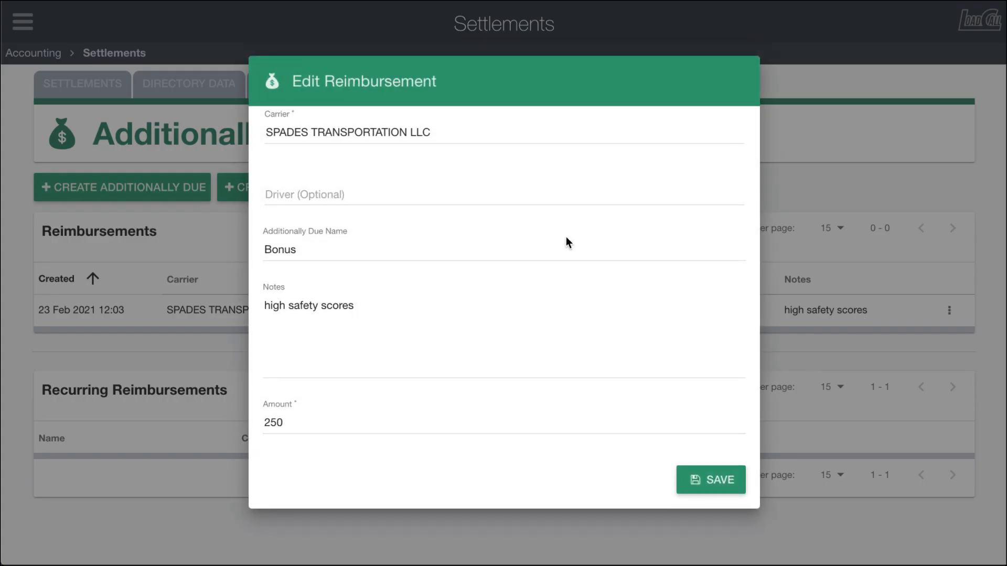
{"action": "left_click", "coordinate": [913, 240]}
{"action": "left_click", "coordinate": [949, 309]}
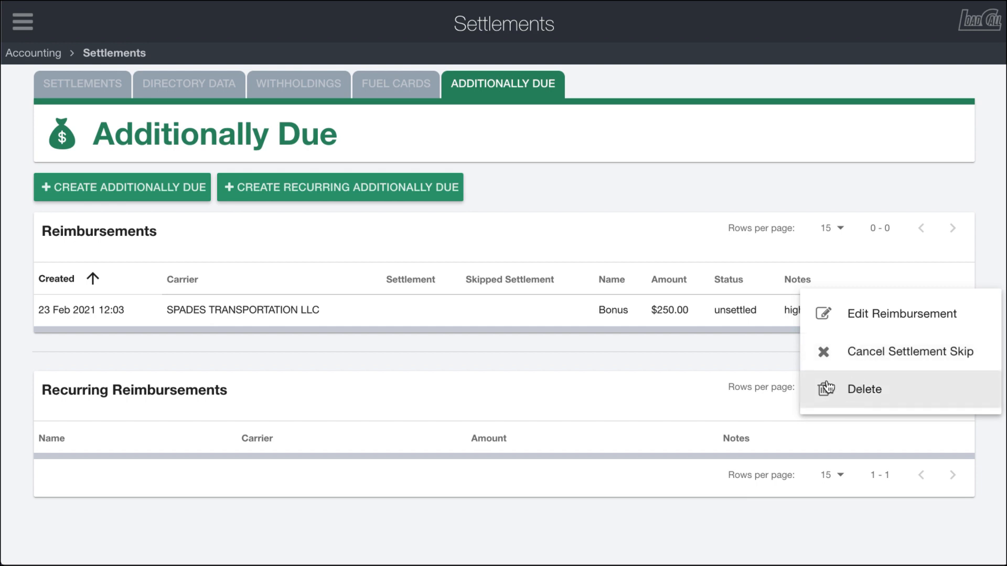
{"action": "left_click", "coordinate": [592, 339]}
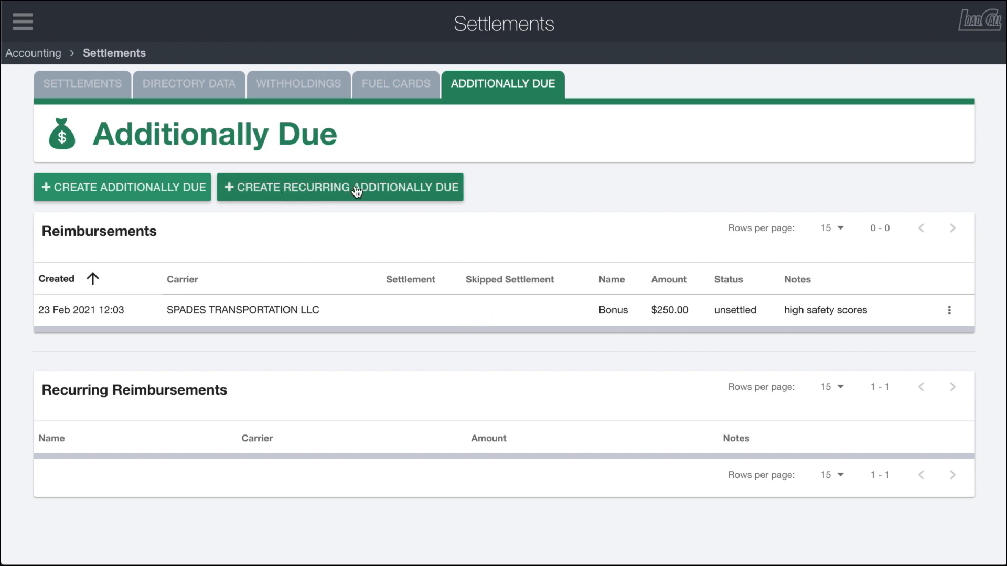
{"action": "left_click", "coordinate": [375, 193]}
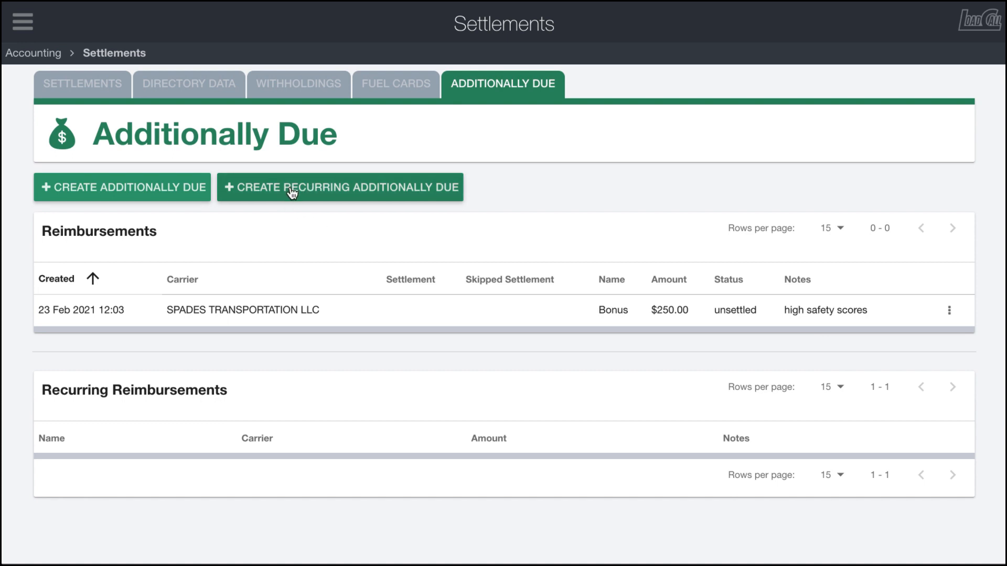
{"action": "left_click", "coordinate": [316, 191]}
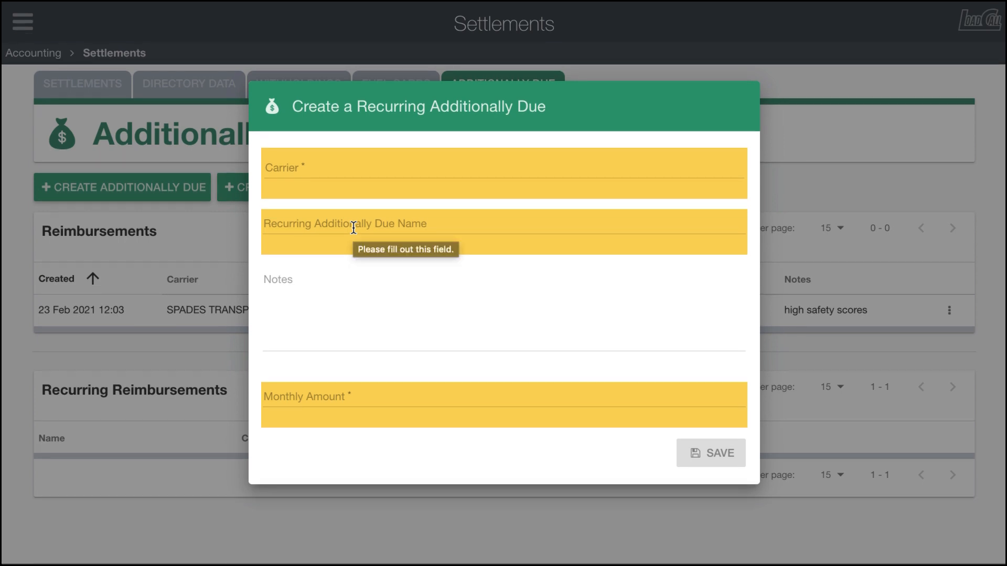
{"action": "left_click", "coordinate": [291, 167]}
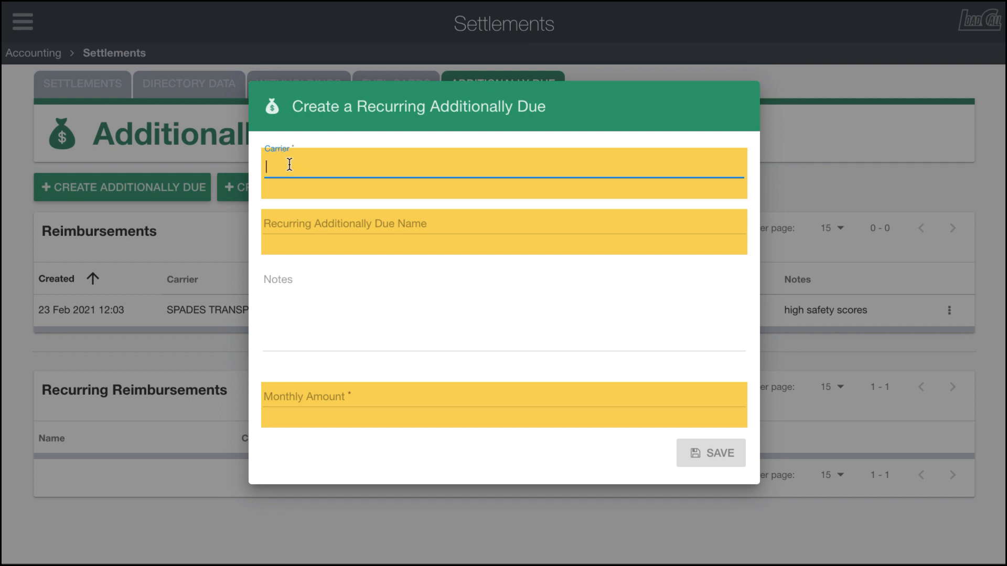
{"action": "left_click", "coordinate": [187, 127]}
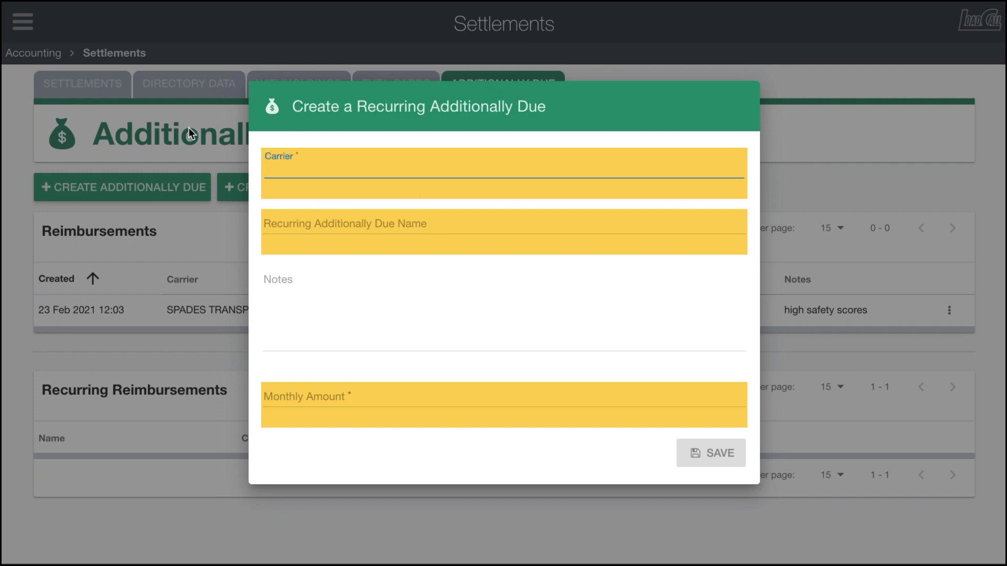
Step: Check how creating a recurring withholding starts, dismiss the dialog, and return to the Additionally Due page
{"action": "left_click", "coordinate": [310, 84]}
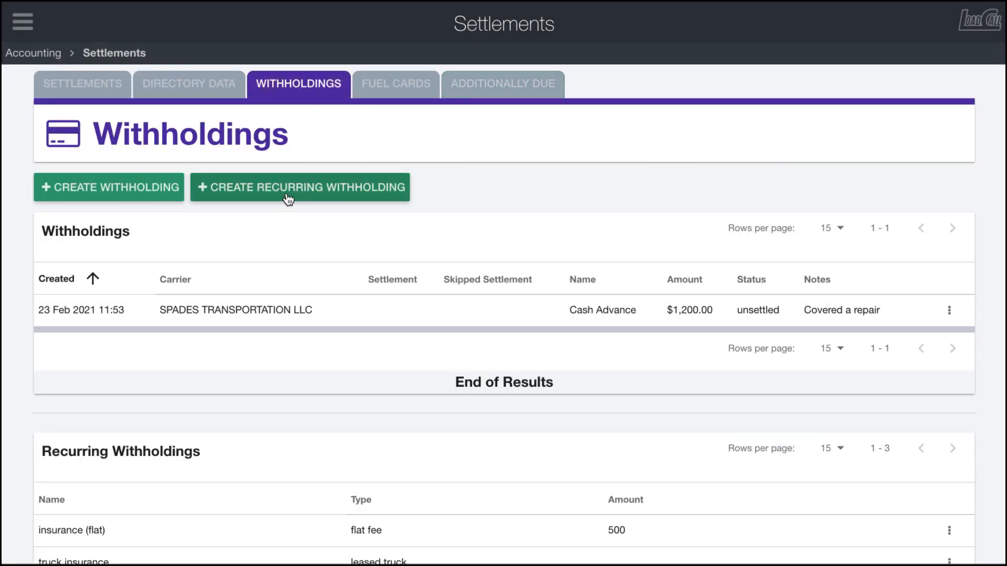
{"action": "left_click", "coordinate": [288, 191]}
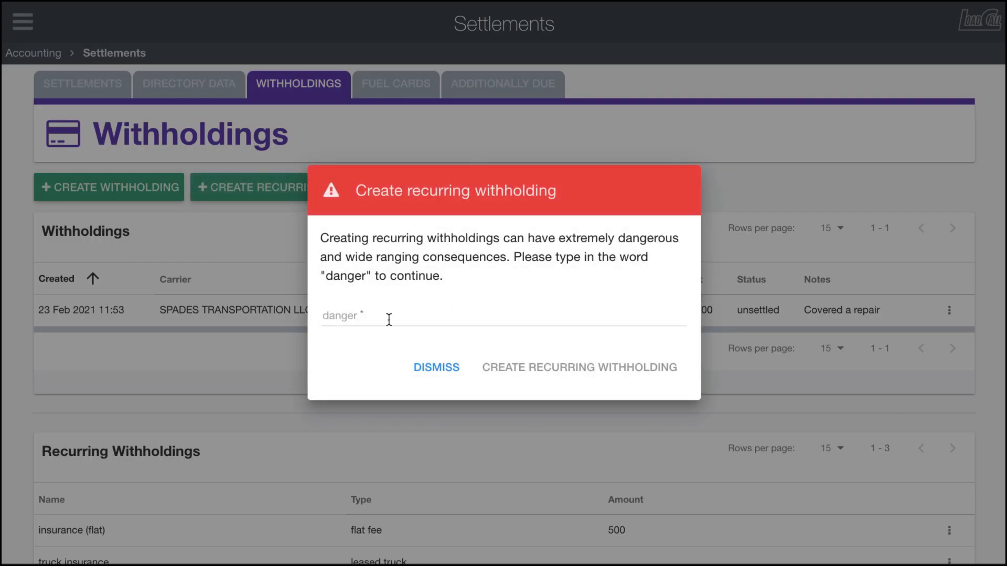
{"action": "left_click", "coordinate": [441, 366]}
{"action": "left_click", "coordinate": [503, 87]}
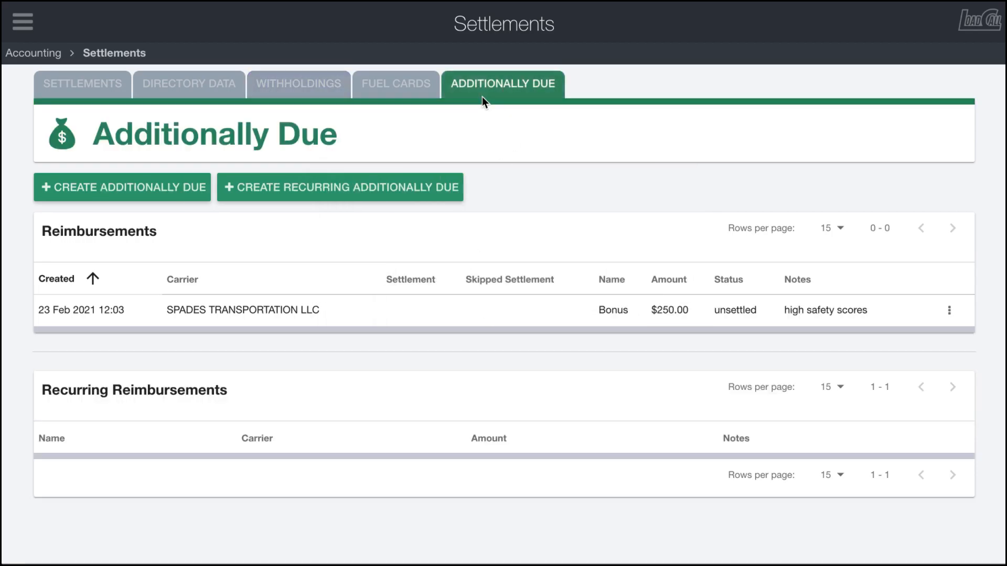
Step: Start a new recurring Additionally Due entry and set its carrier to SPADES TRANSPORTATION LLC
{"action": "left_click", "coordinate": [300, 188]}
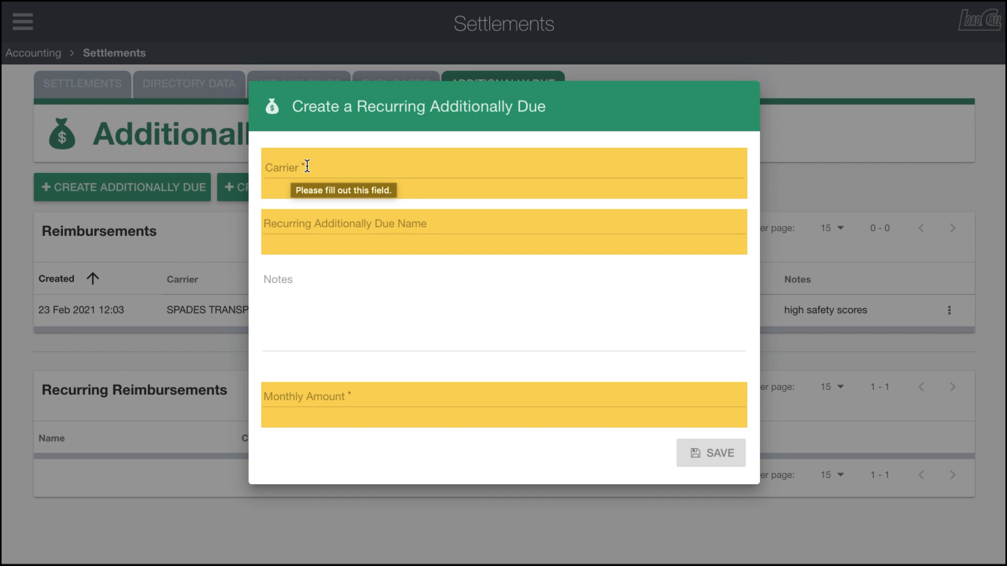
{"action": "left_click", "coordinate": [308, 166]}
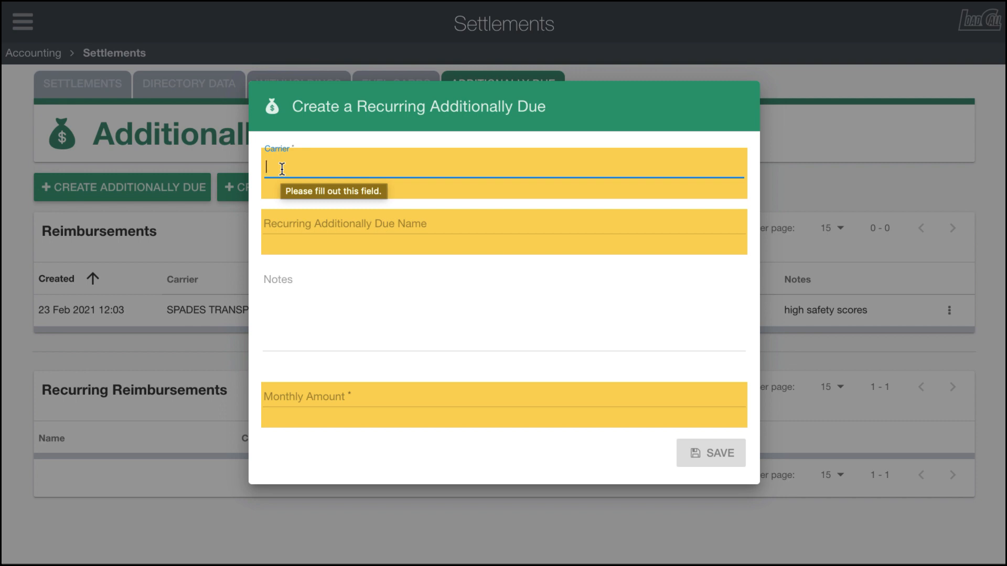
{"action": "type", "text": "spads="}
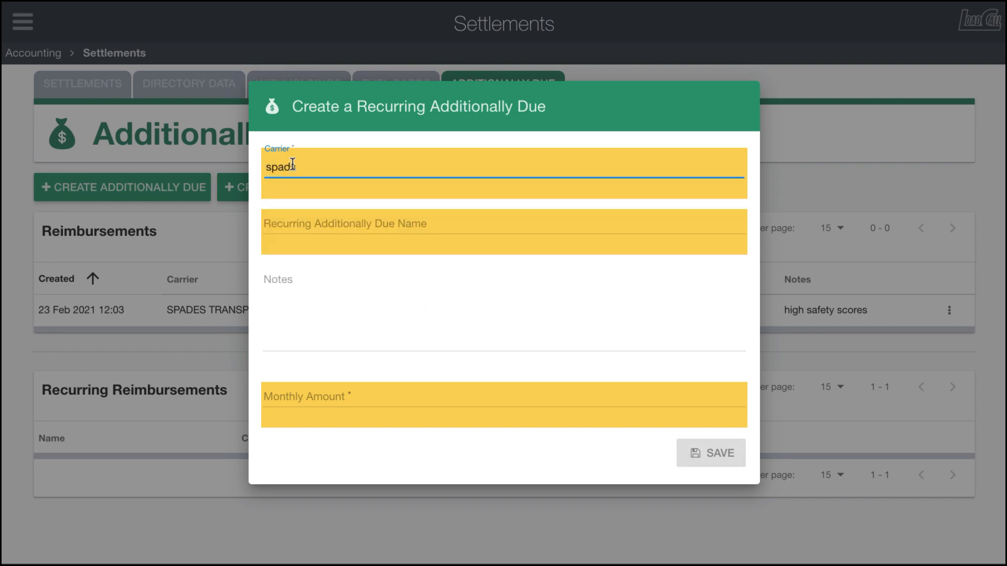
{"action": "key", "text": "BackSpace"}
{"action": "key", "text": "BackSpace"}
{"action": "type", "text": "e"}
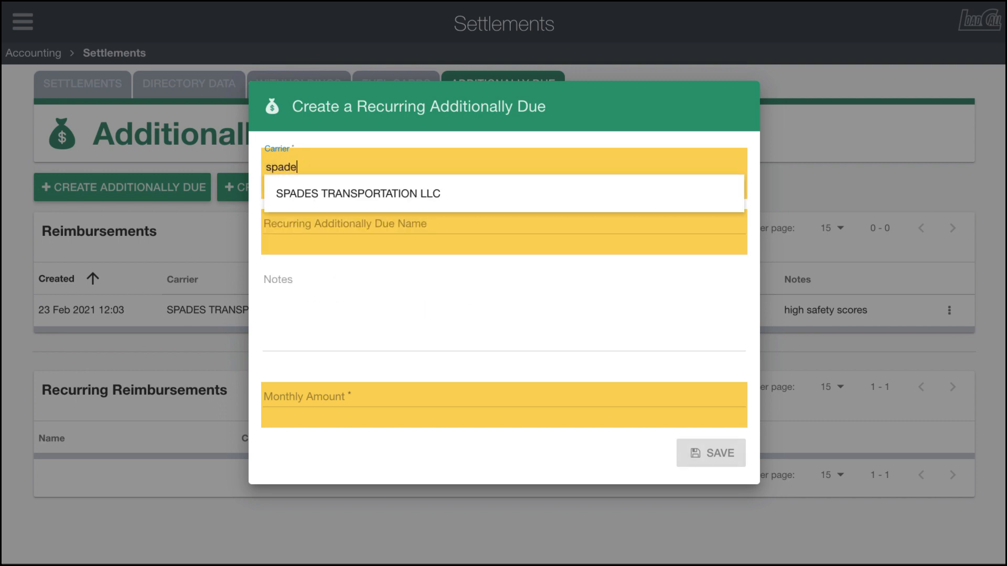
{"action": "left_click", "coordinate": [330, 195]}
Step: Name the recurring entry "Ongoing Royalties", leave the notes empty, and save it with a monthly amount of 25
{"action": "left_click", "coordinate": [313, 222]}
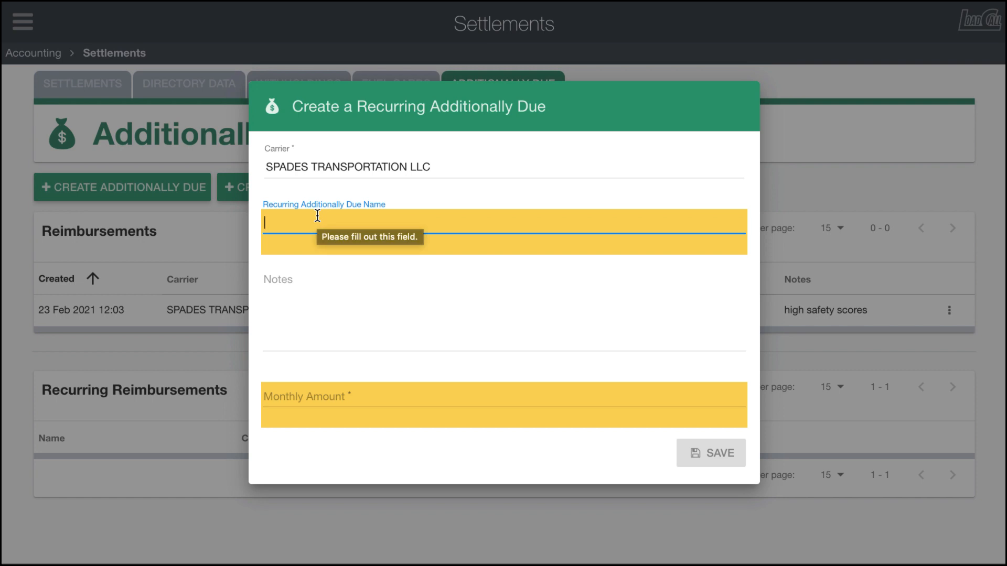
{"action": "type", "text": "Ongoing"}
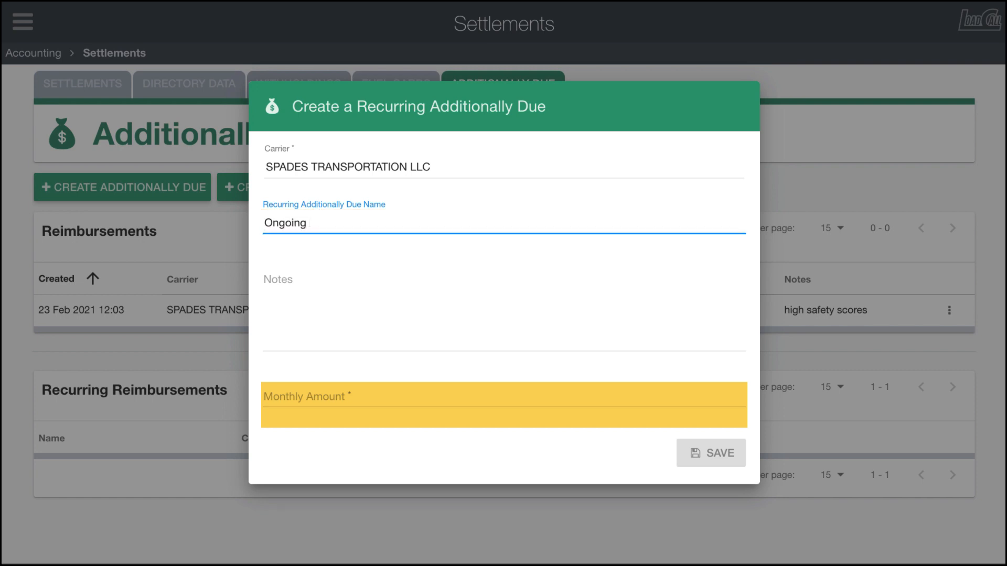
{"action": "type", "text": " Royalties"}
{"action": "left_click", "coordinate": [298, 286]}
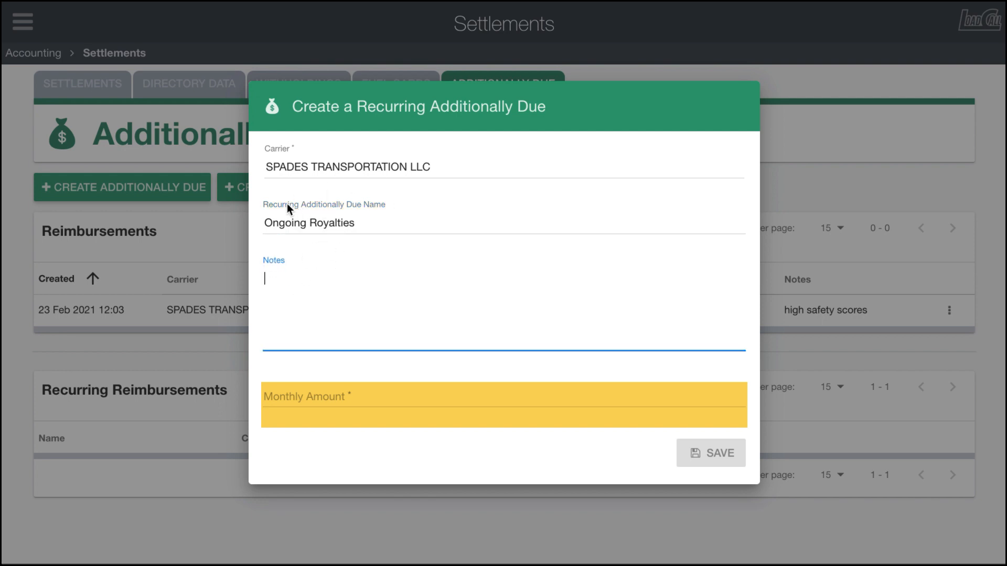
{"action": "left_click", "coordinate": [285, 404]}
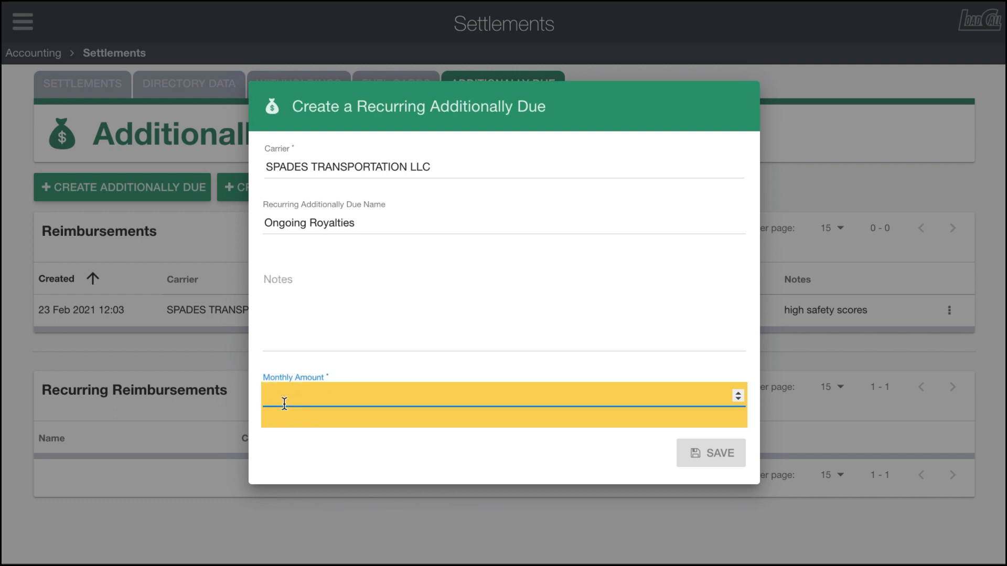
{"action": "type", "text": "25"}
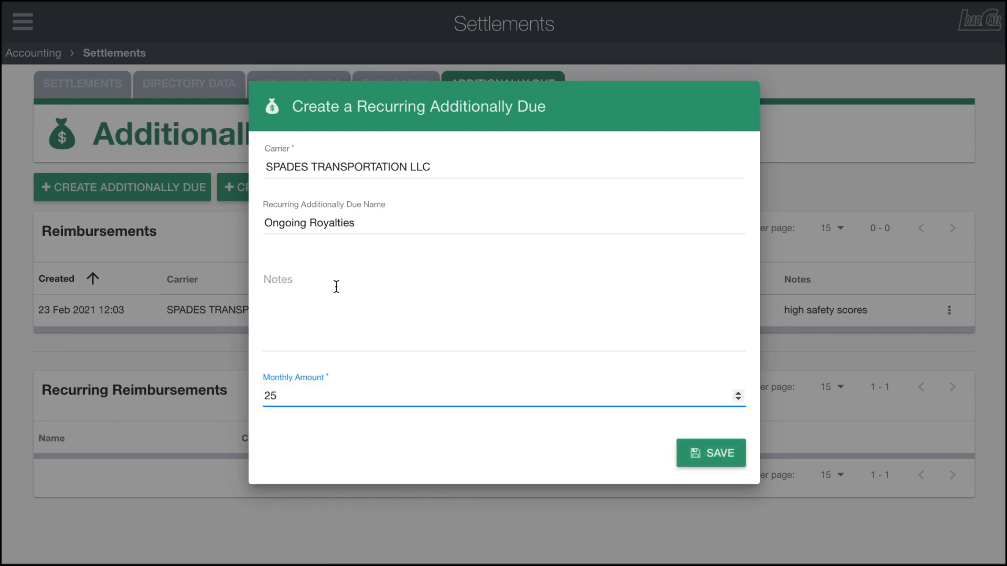
{"action": "left_click", "coordinate": [315, 282]}
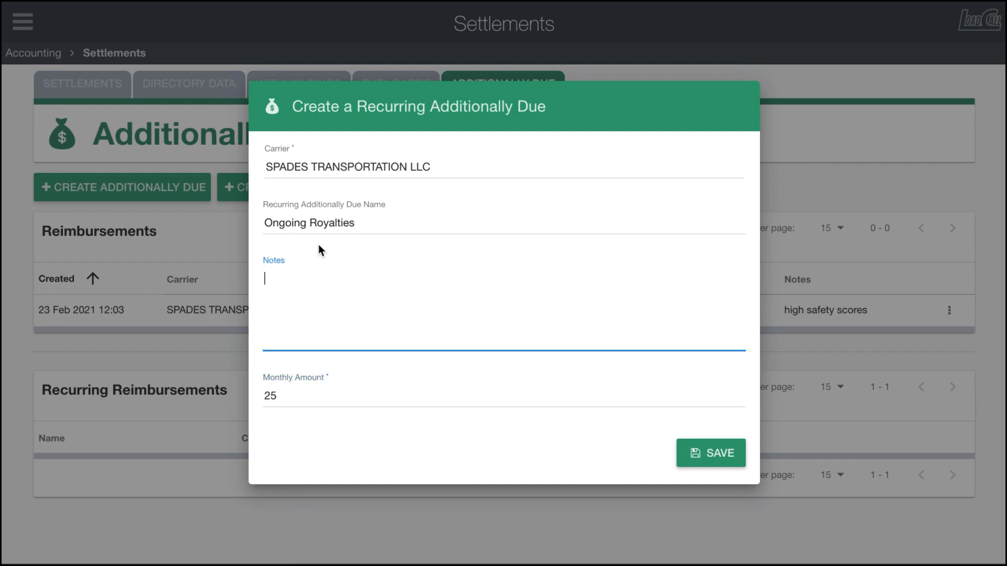
{"action": "left_click", "coordinate": [695, 454]}
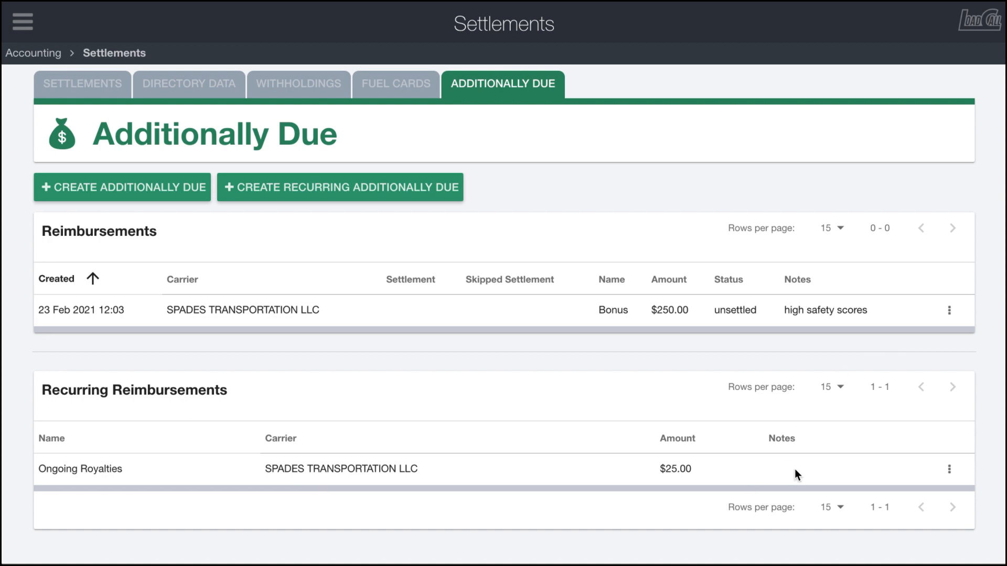
Step: Delete the Ongoing Royalties entry from the recurring reimbursements
{"action": "left_click", "coordinate": [949, 469]}
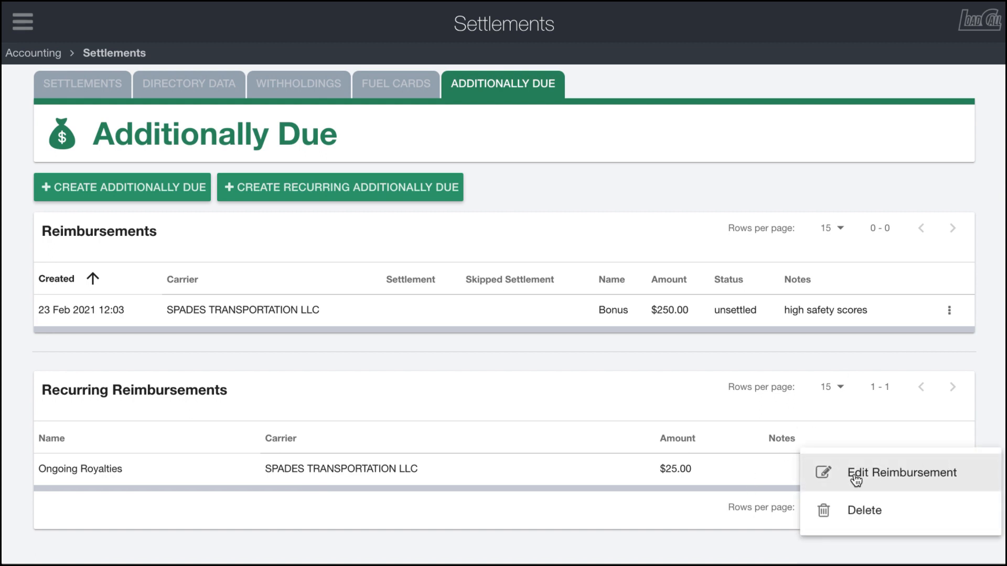
{"action": "left_click", "coordinate": [854, 473]}
{"action": "left_click", "coordinate": [949, 469]}
{"action": "left_click", "coordinate": [874, 527]}
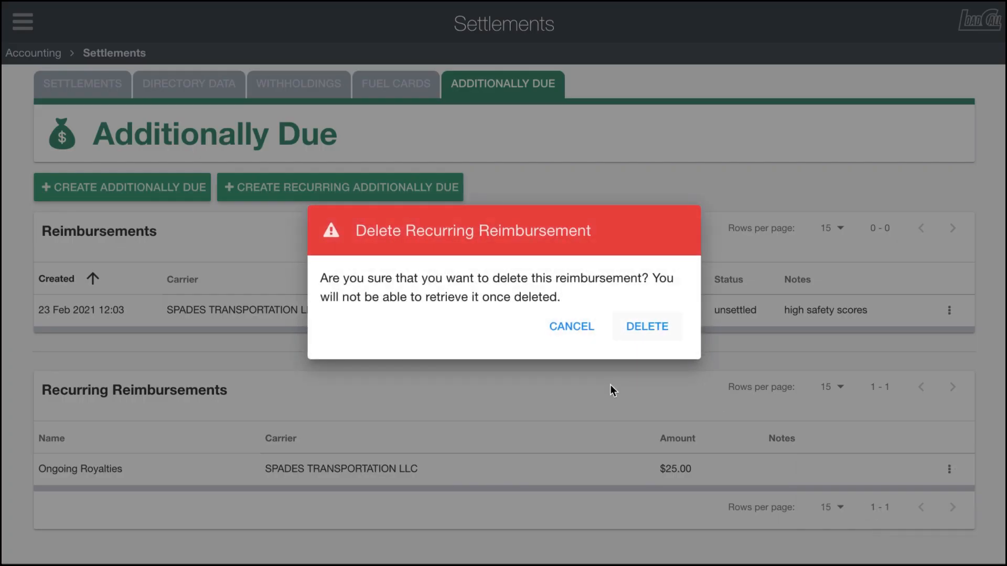
{"action": "left_click", "coordinate": [641, 327]}
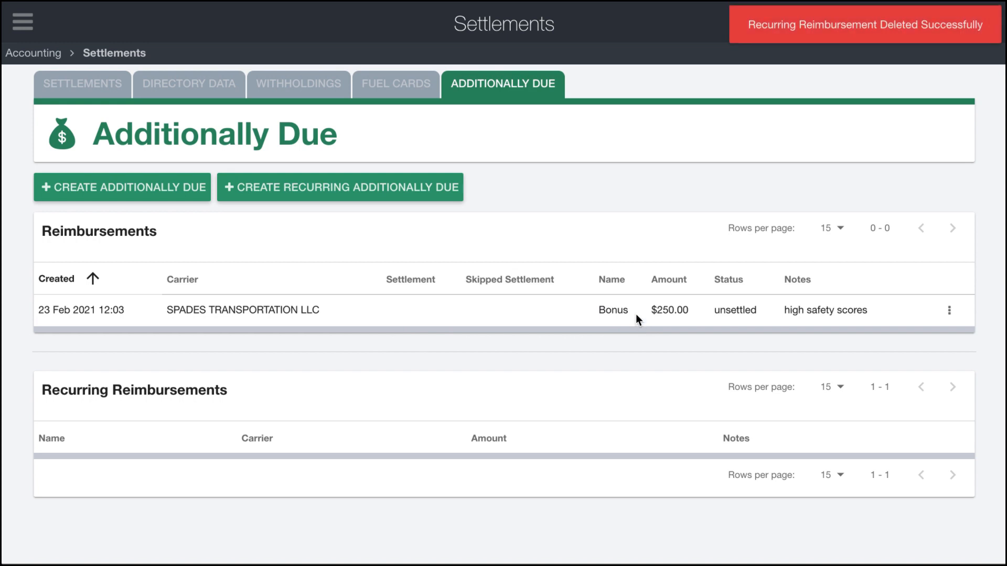